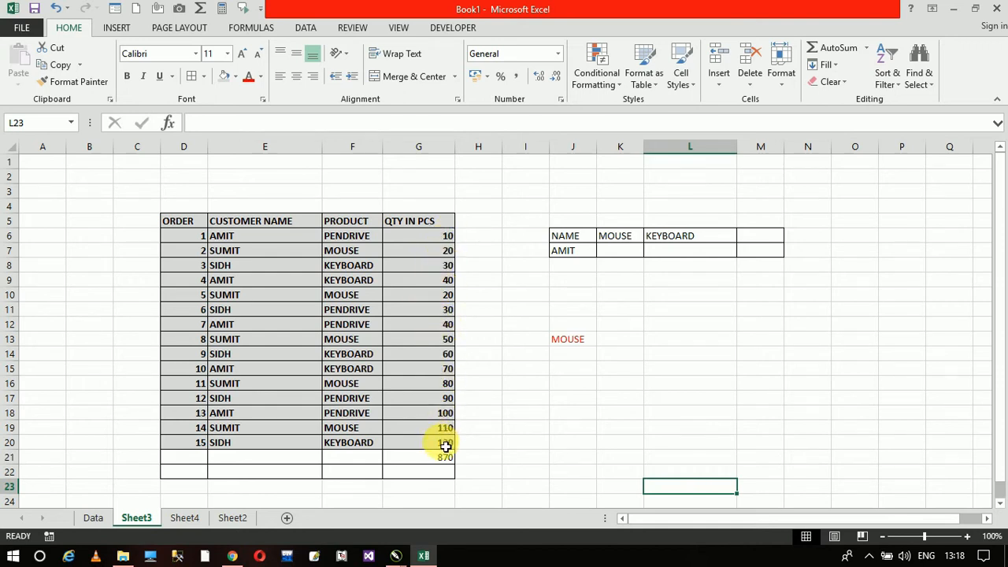
# - Enter the label SUMIF in cell K12, above the blank cell beside MOUSE
pyautogui.click(583, 342)
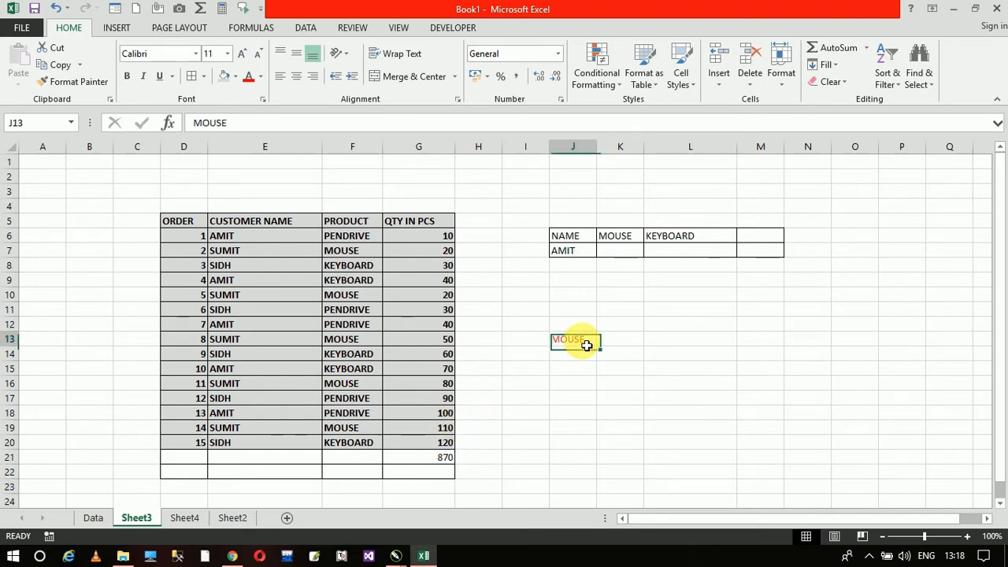
pyautogui.click(625, 347)
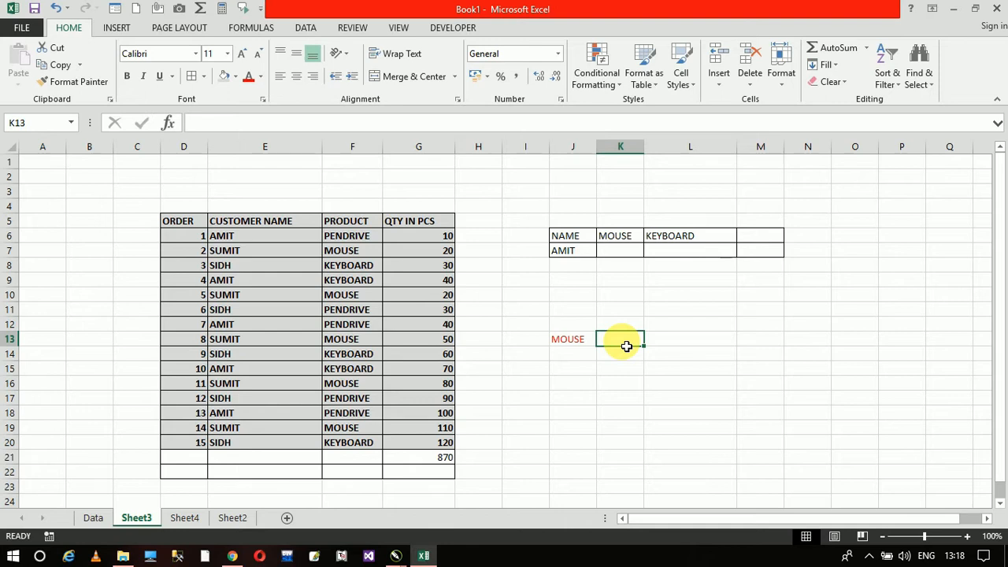
pyautogui.click(575, 344)
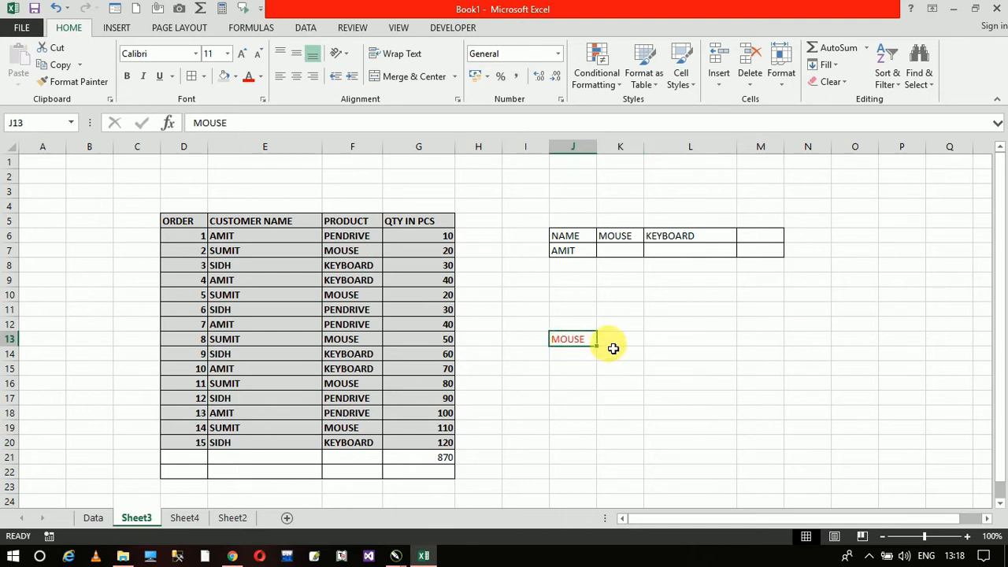
pyautogui.click(613, 348)
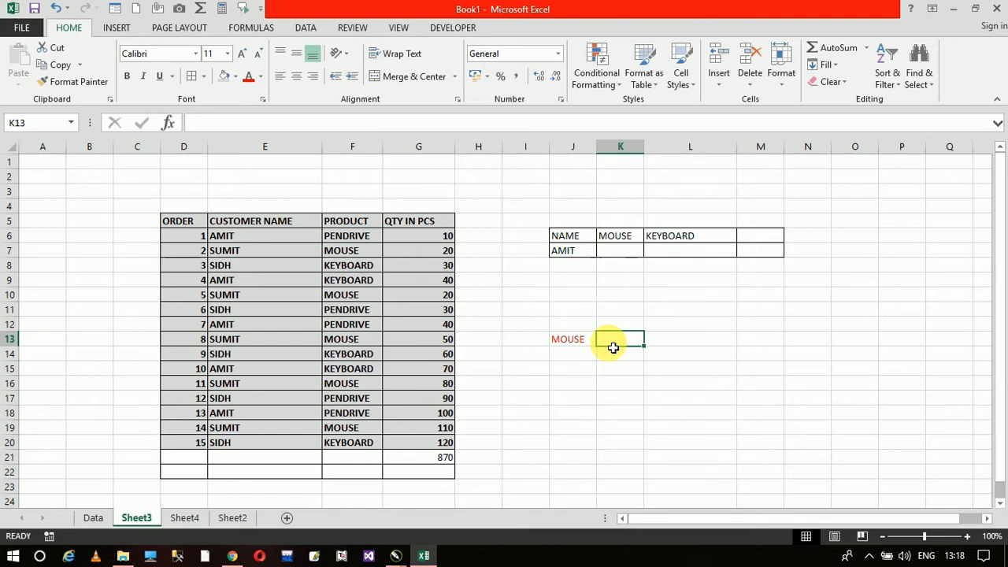
pyautogui.click(613, 325)
pyautogui.write('SUMIF')
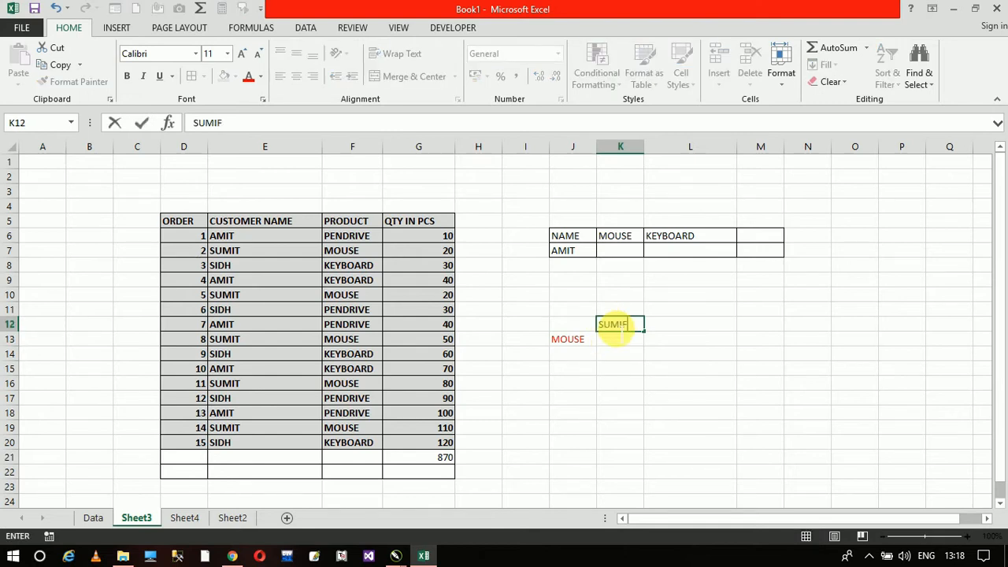
# - Begin a SUMIF formula in cell K13 with the product column F6:F20 as its range
pyautogui.click(613, 345)
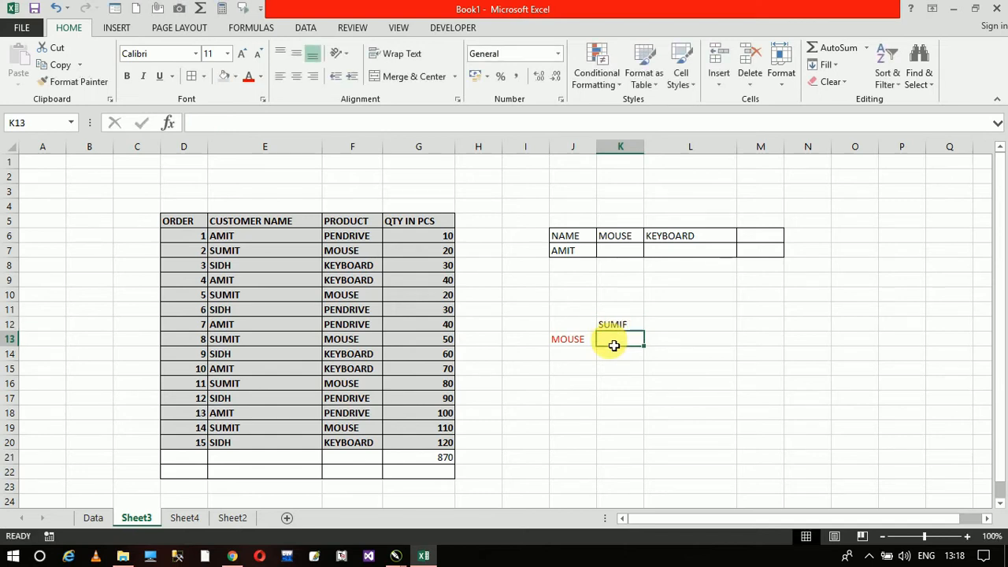
pyautogui.write('=S')
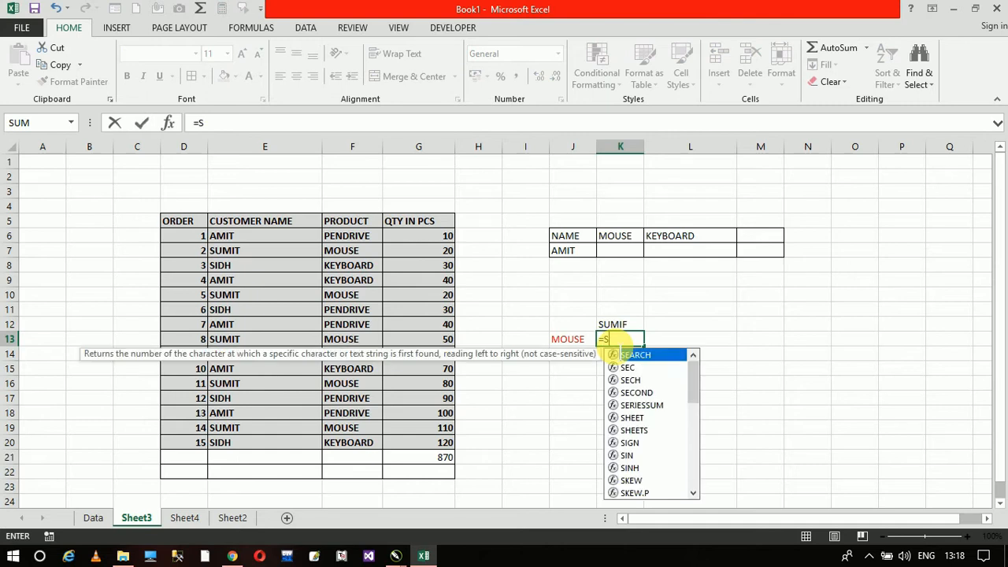
pyautogui.write('UMIF')
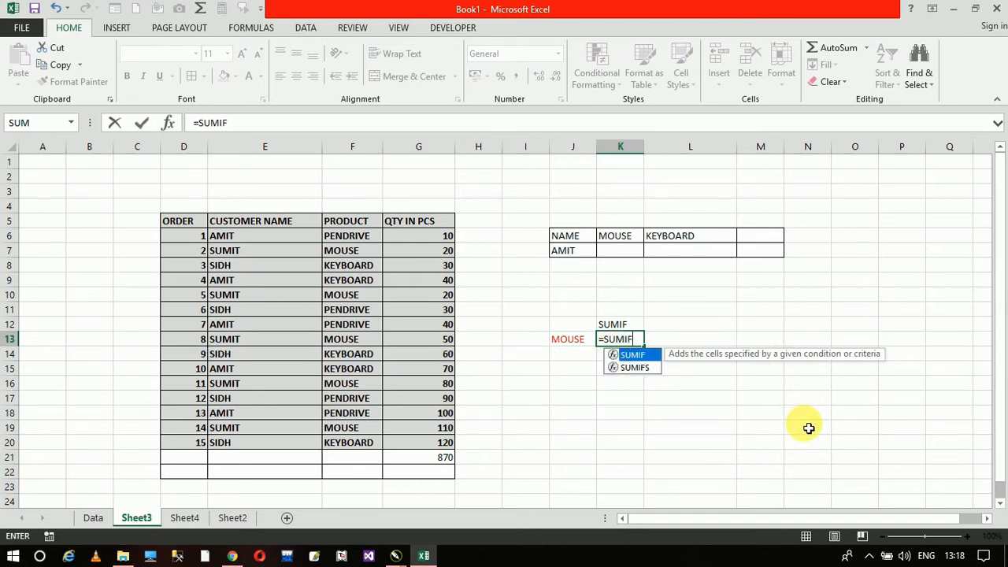
pyautogui.write('(')
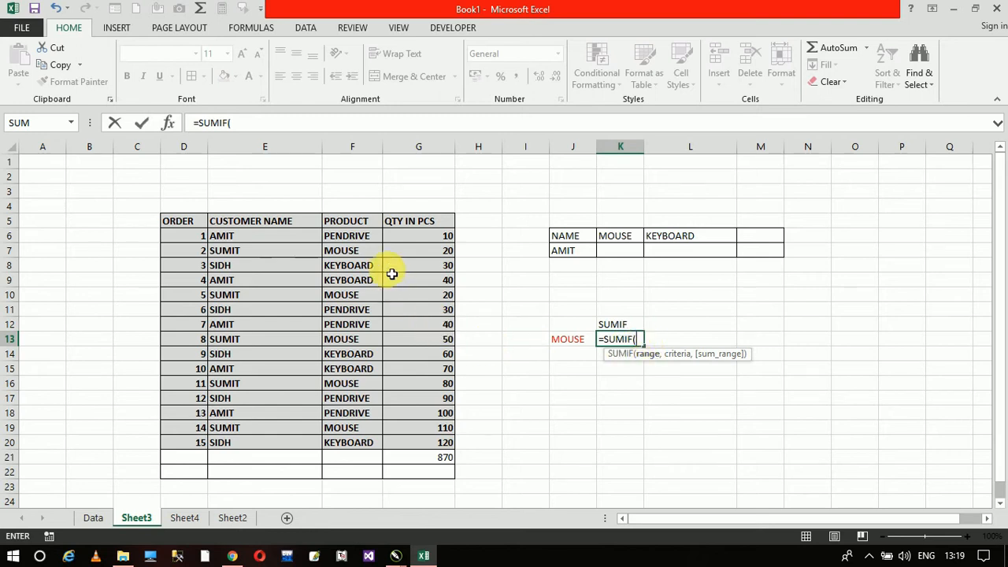
pyautogui.moveTo(367, 241); pyautogui.dragTo(366, 448)
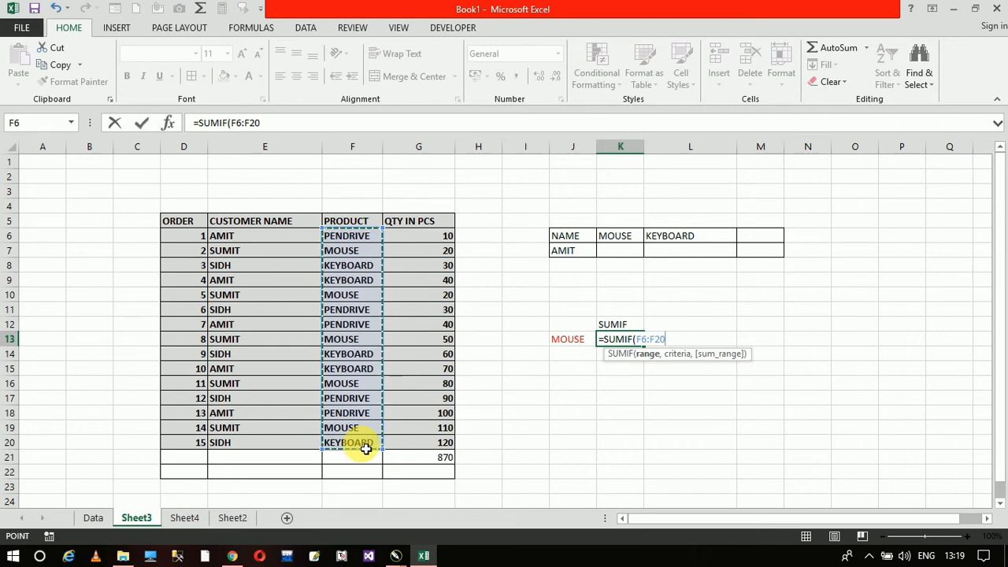
pyautogui.write(',')
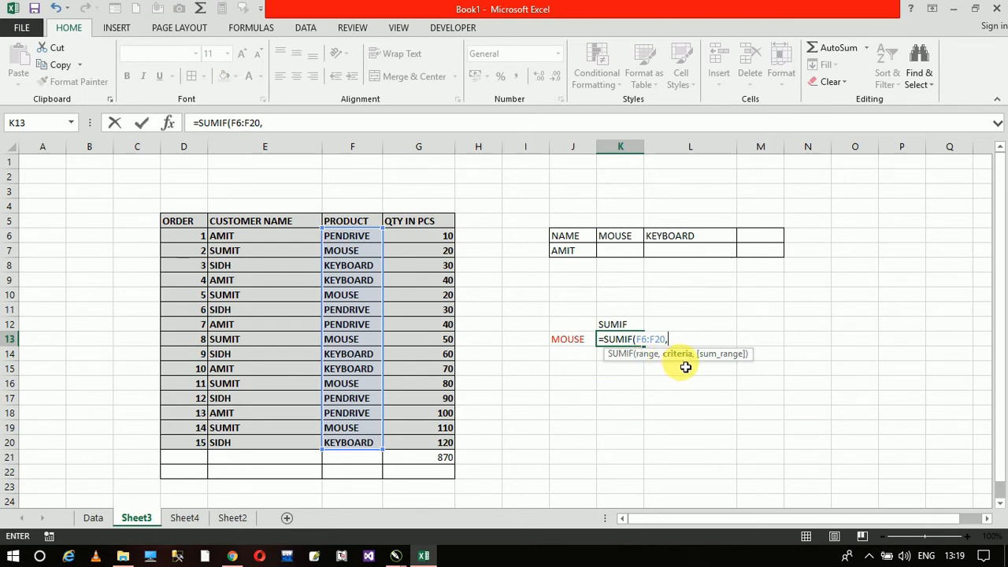
pyautogui.click(577, 341)
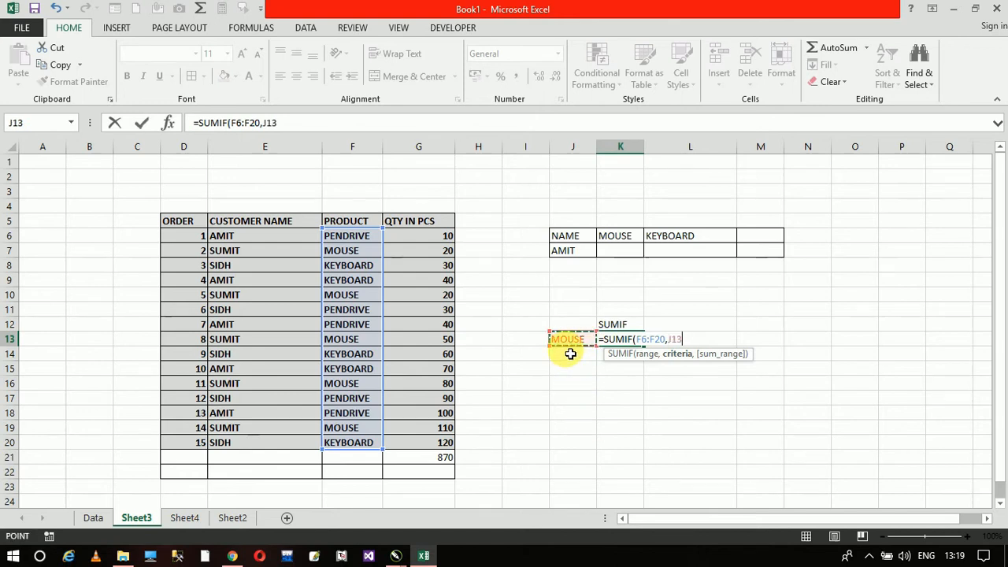
pyautogui.press('BackSpace')
pyautogui.press('BackSpace')
pyautogui.press('BackSpace')
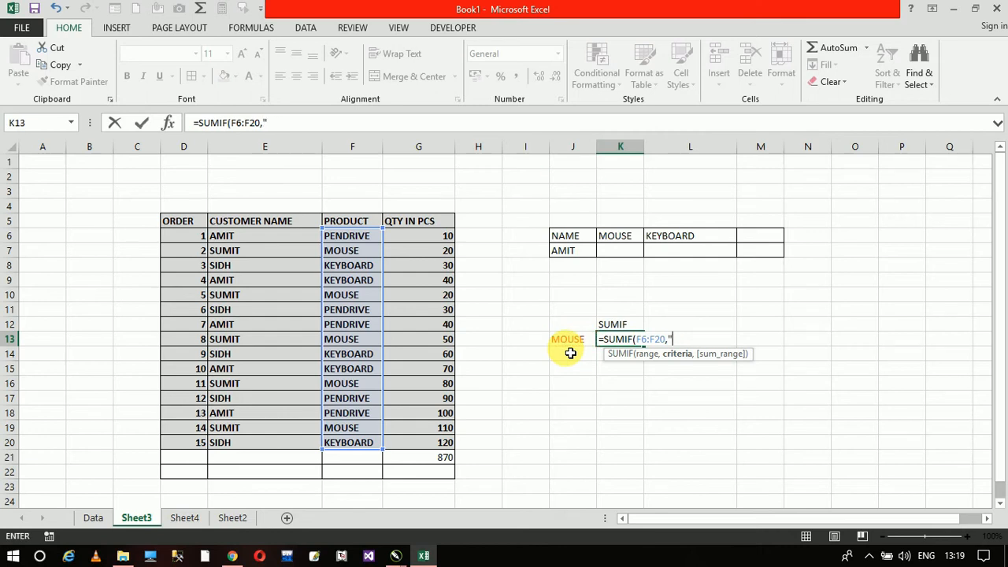
# - Complete the K13 SUMIF formula with the criterion "MOUSE" and the quantity column G6:G20 as the sum range
pyautogui.write('"MOUSE"')
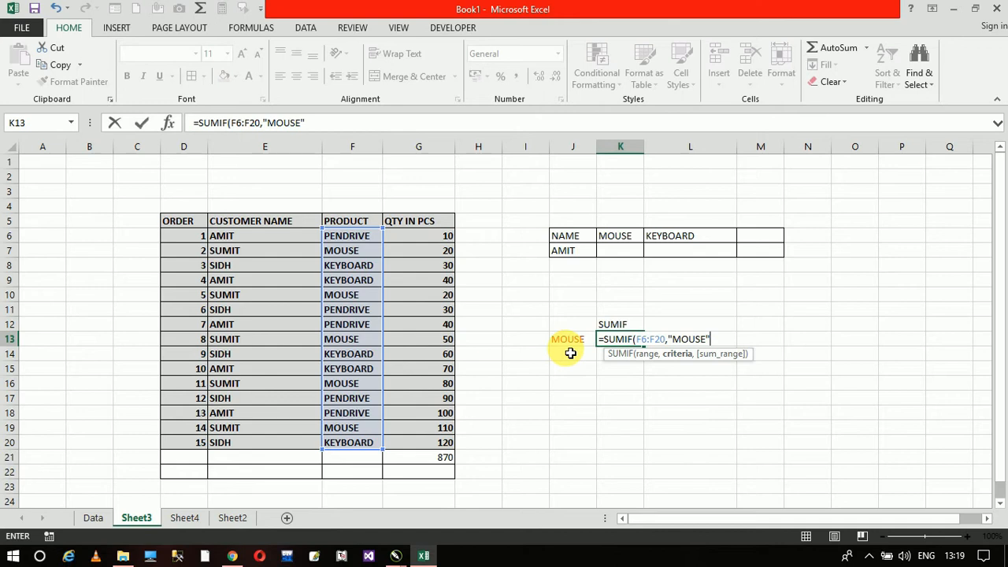
pyautogui.write(',')
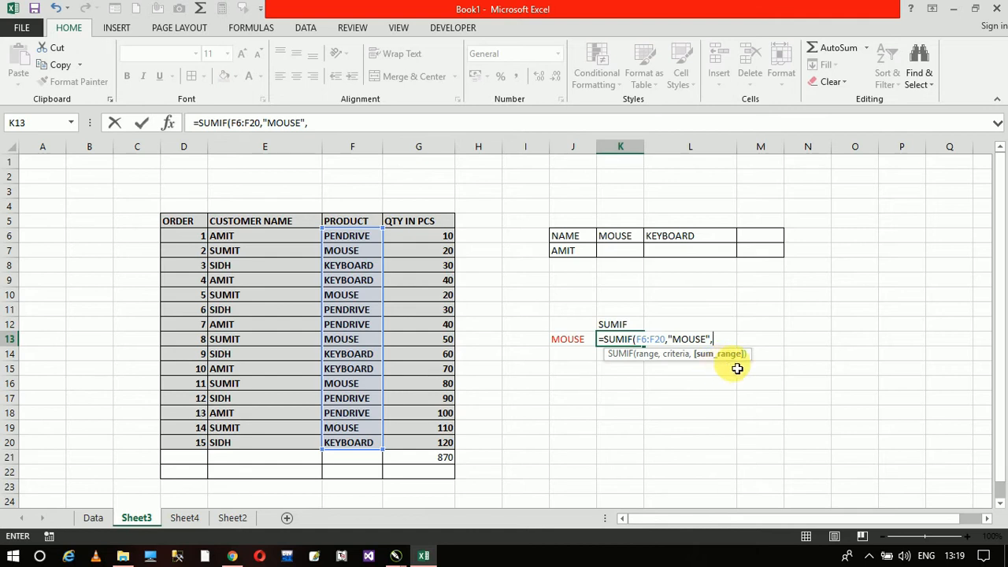
pyautogui.click(428, 240)
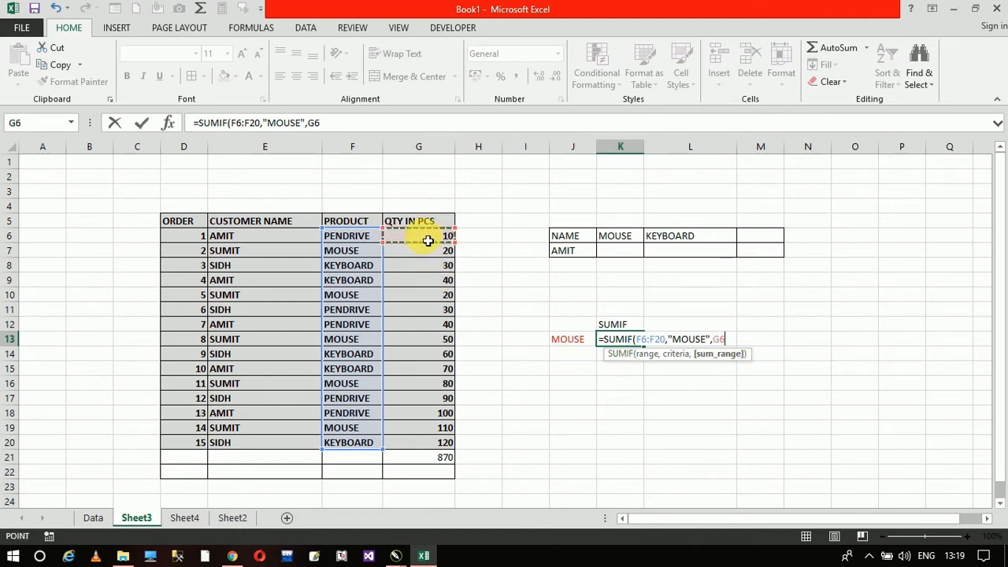
pyautogui.moveTo(428, 240); pyautogui.dragTo(432, 450)
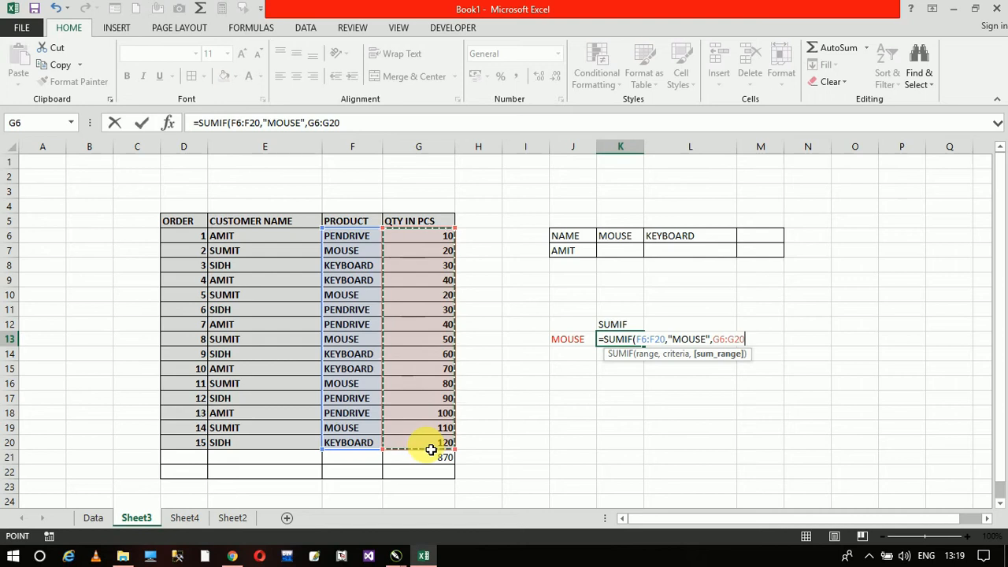
pyautogui.write(')')
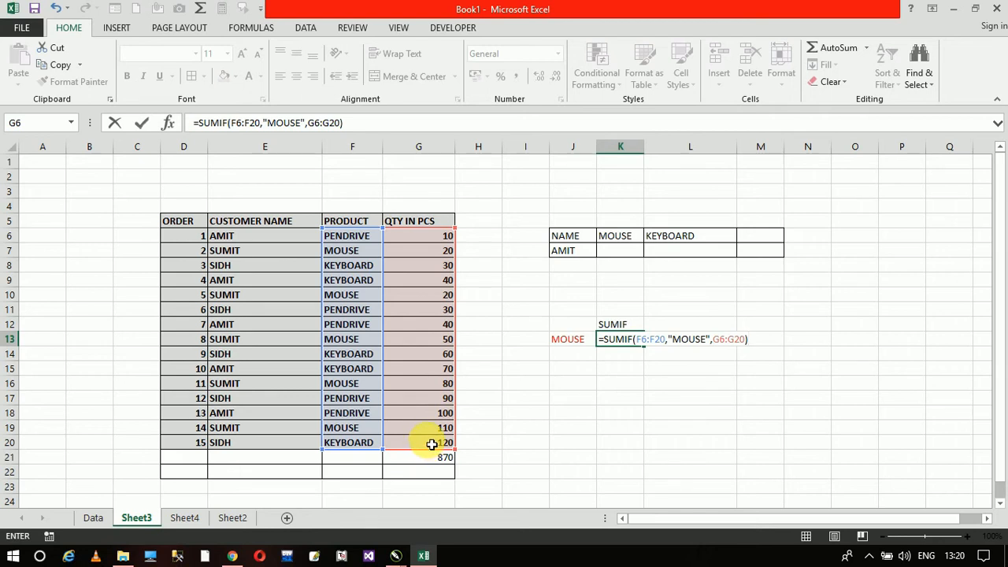
pyautogui.press('Return')
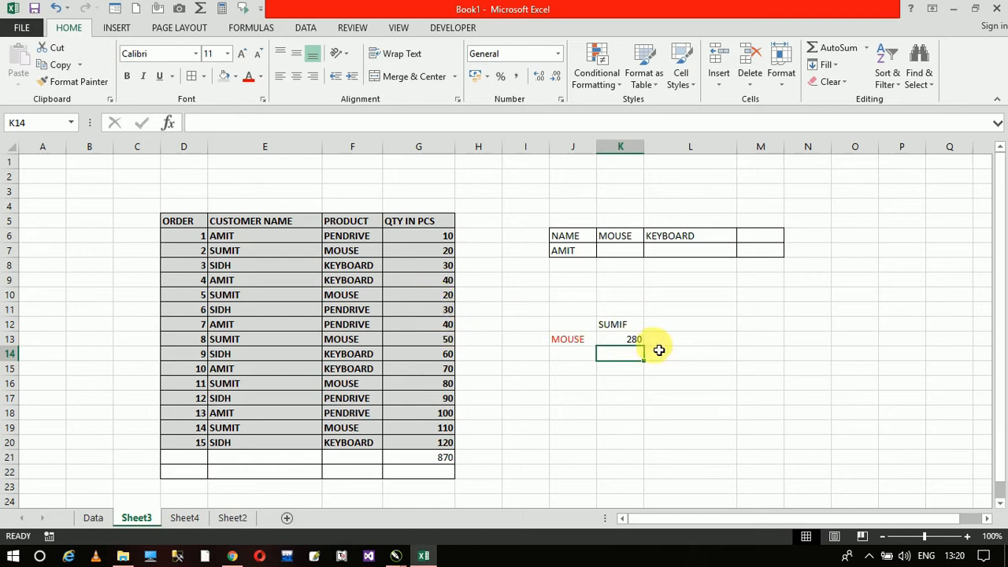
# - Enter the label SUMIFS in cell L5, above the KEYBOARD heading
pyautogui.click(627, 344)
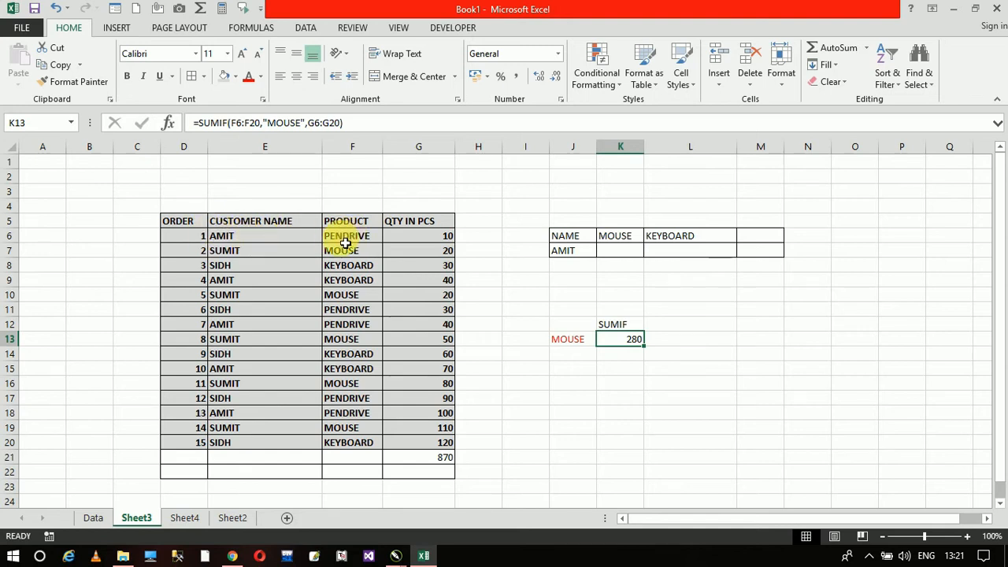
pyautogui.click(232, 328)
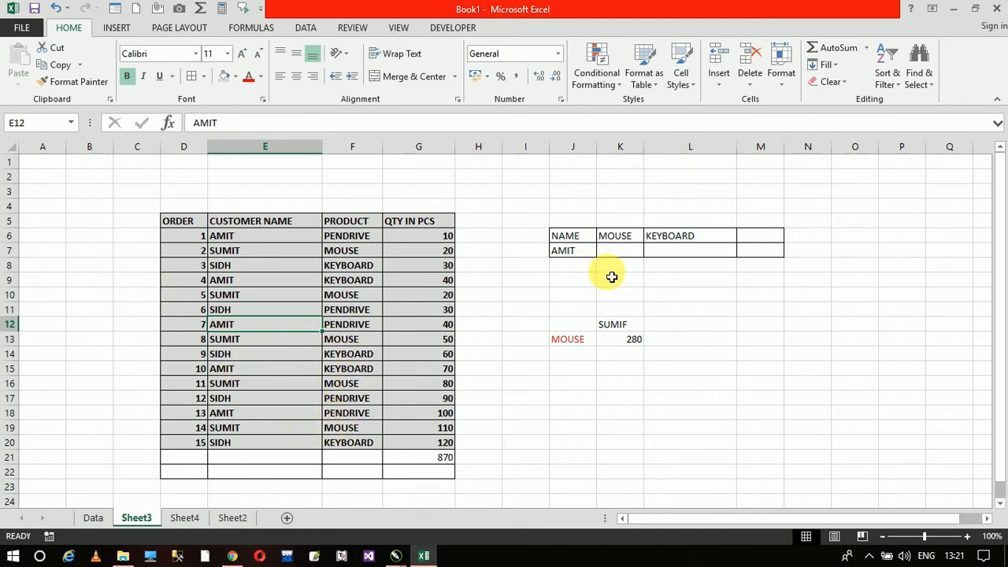
pyautogui.click(669, 260)
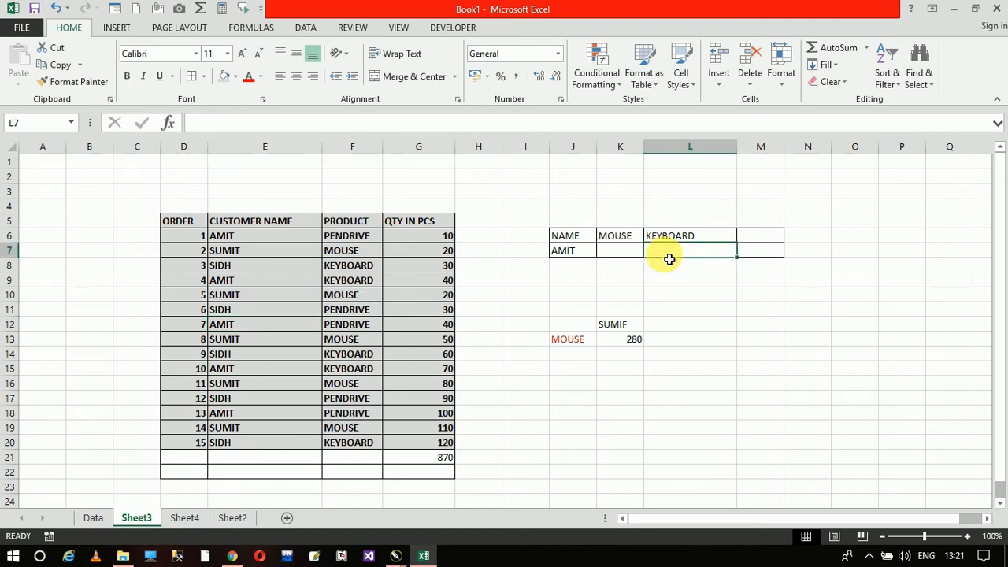
pyautogui.click(677, 221)
pyautogui.write('SUMIFS')
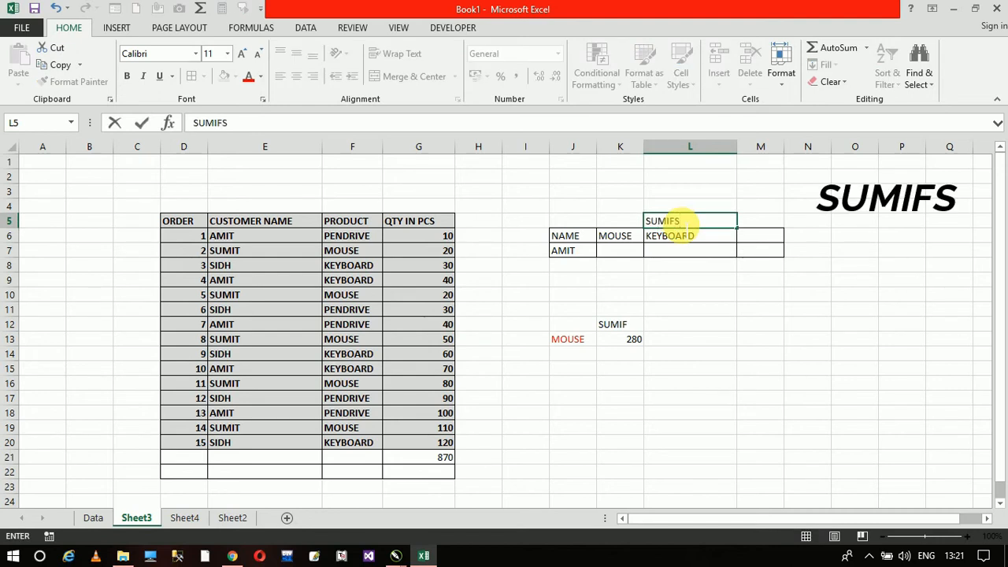
# - Begin a SUMIFS formula in cell L7 with the quantity column G6:G20 as the sum range
pyautogui.click(671, 256)
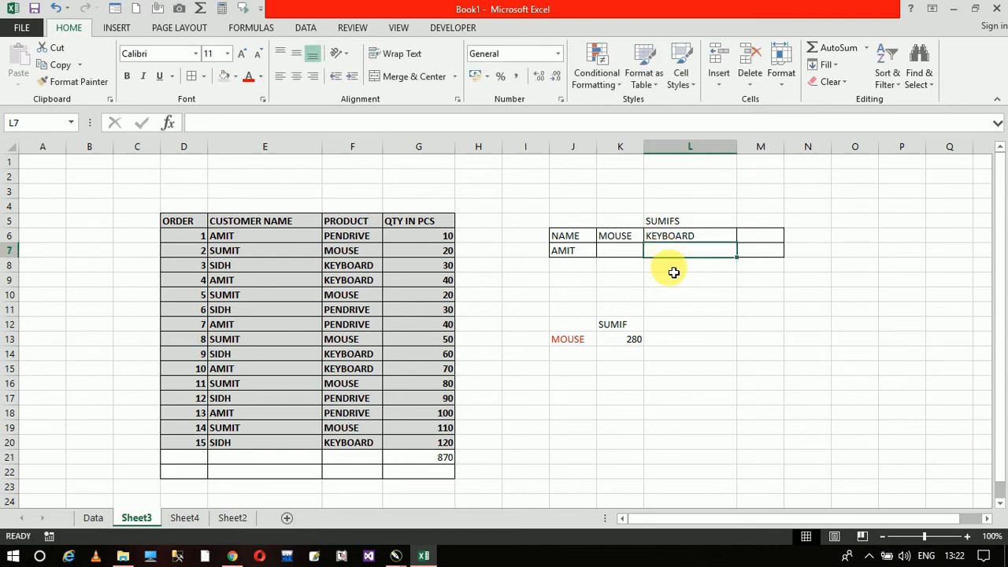
pyautogui.write('=SUMIFS')
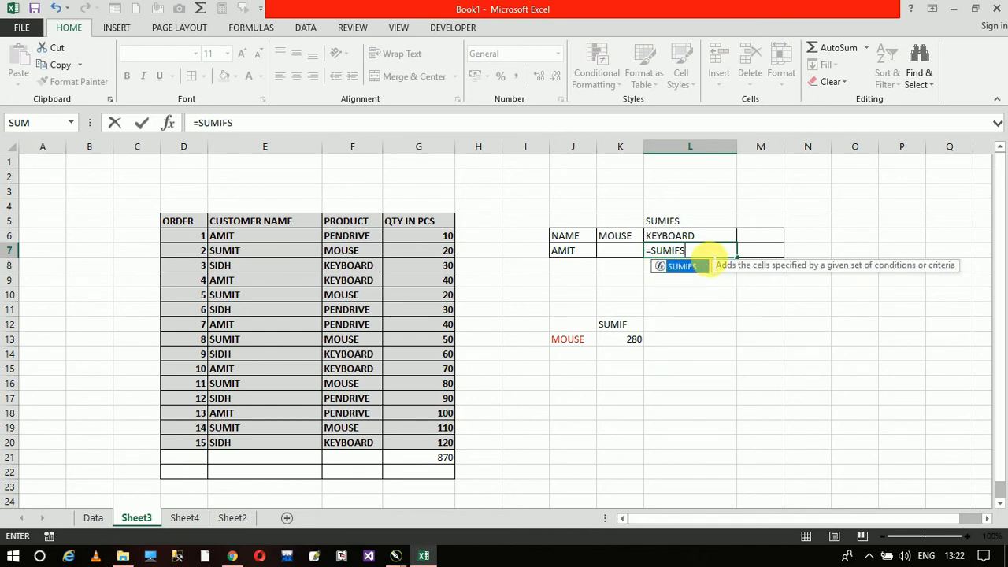
pyautogui.doubleClick(707, 262)
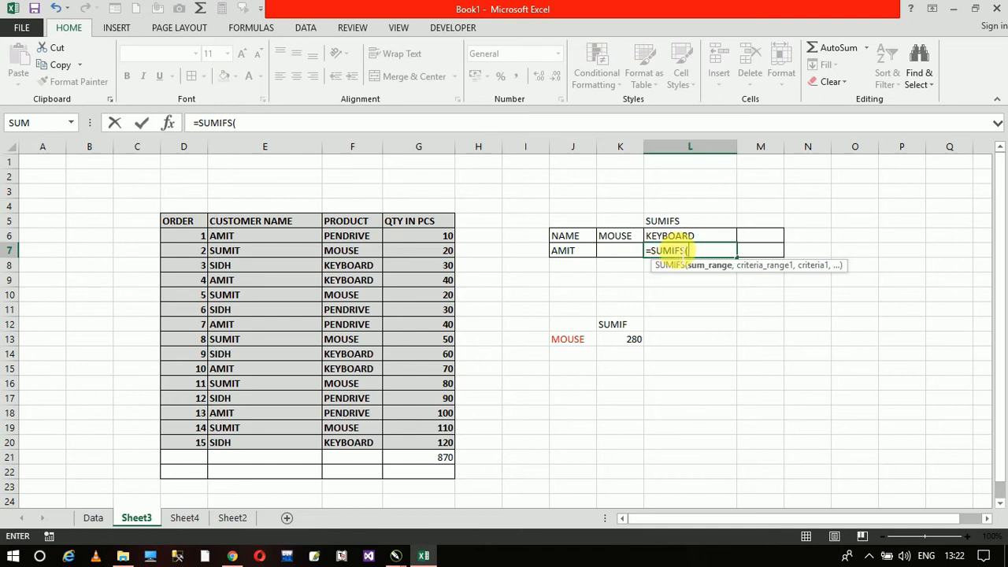
pyautogui.moveTo(438, 240); pyautogui.dragTo(441, 443)
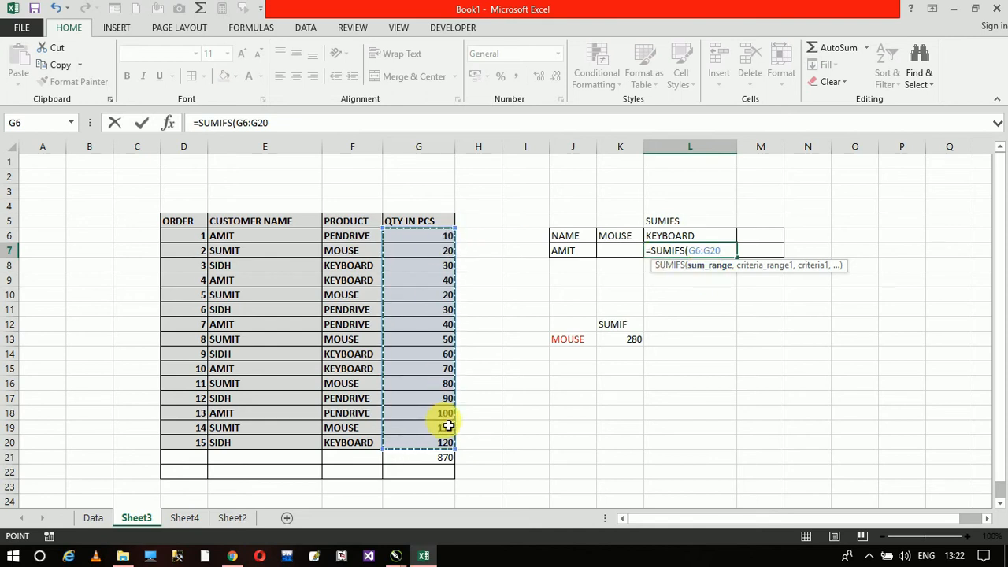
# - Add the customer name column E6:E20 as the first criteria range, with cell J7 as its criterion
pyautogui.write(',')
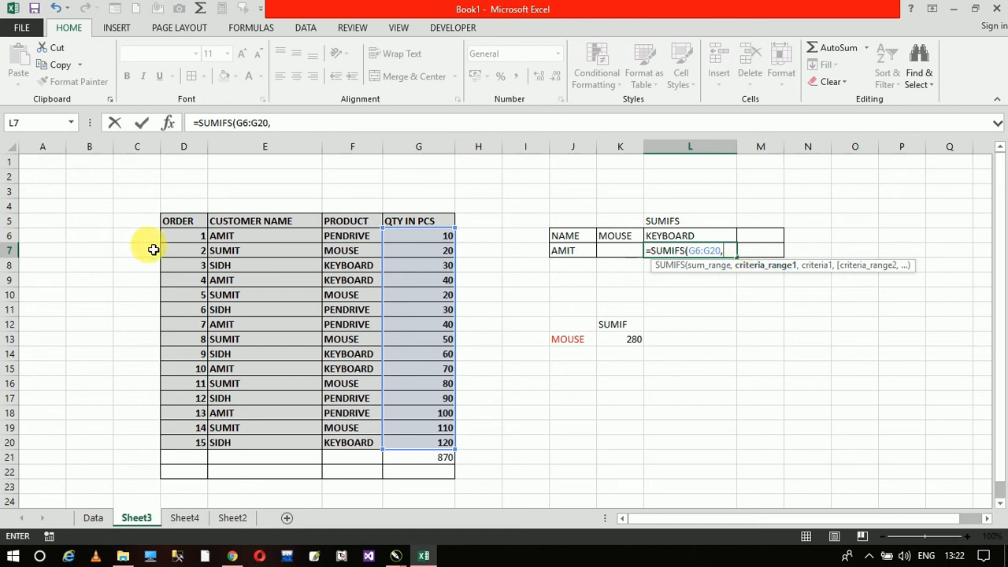
pyautogui.moveTo(223, 241); pyautogui.dragTo(242, 449)
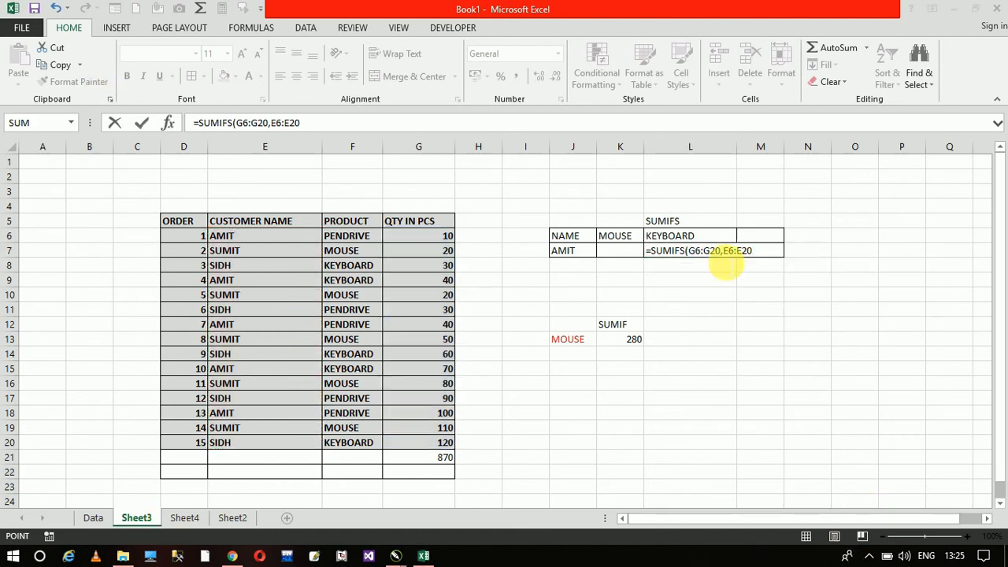
pyautogui.click(443, 244)
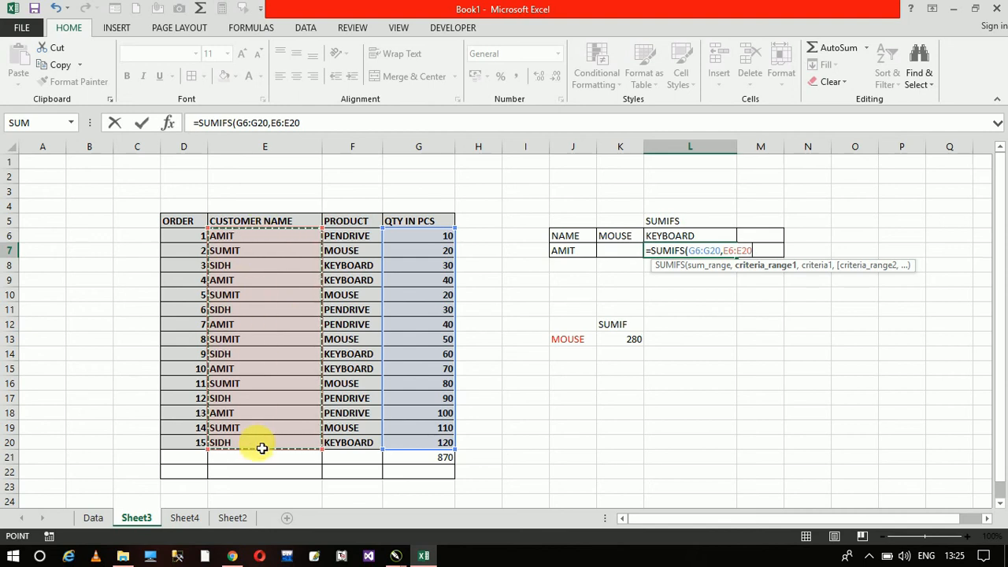
pyautogui.write(',')
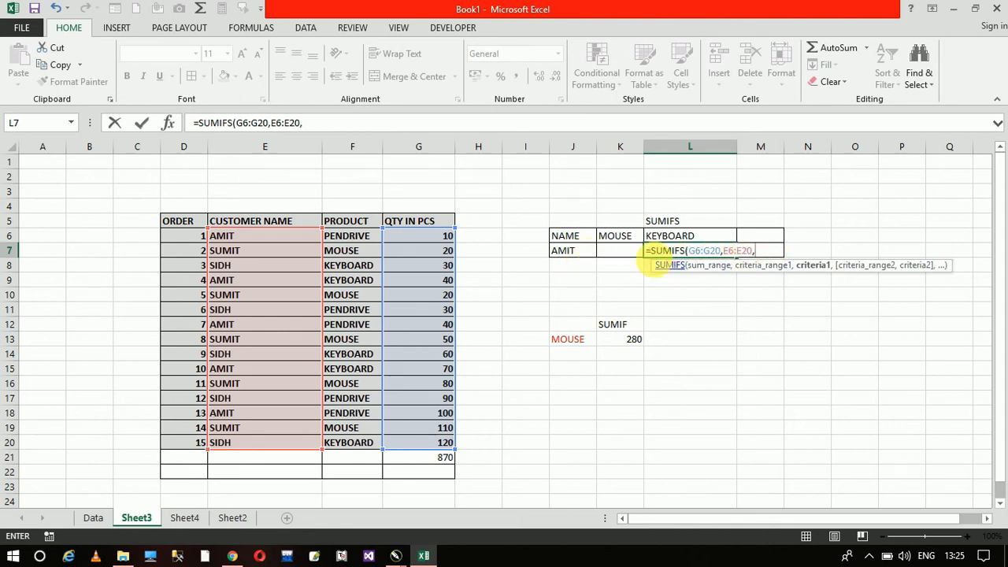
pyautogui.click(574, 251)
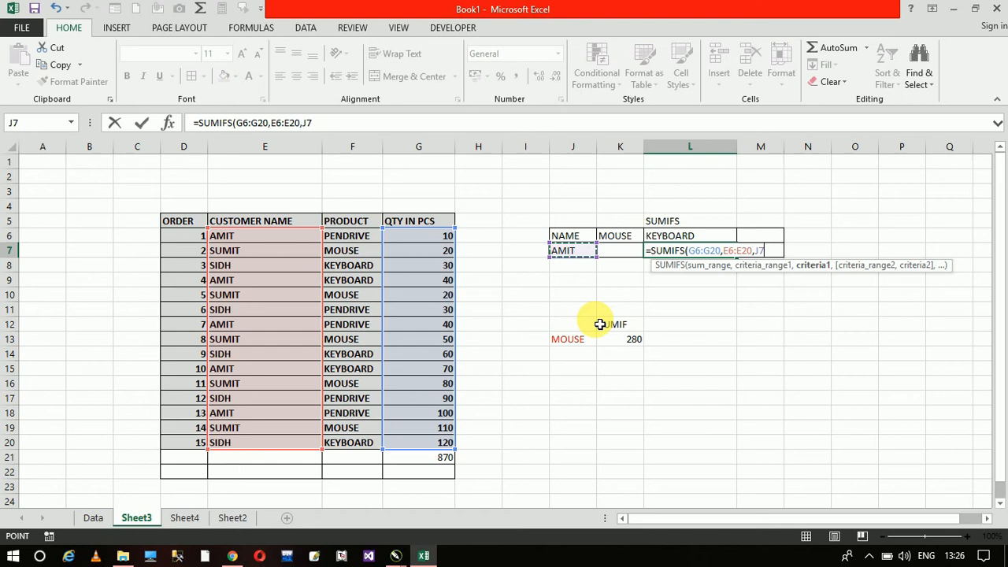
# - Complete the L7 SUMIFS formula with the product column F6:F20 as the second criteria range and cell L6 as its criterion
pyautogui.write(',')
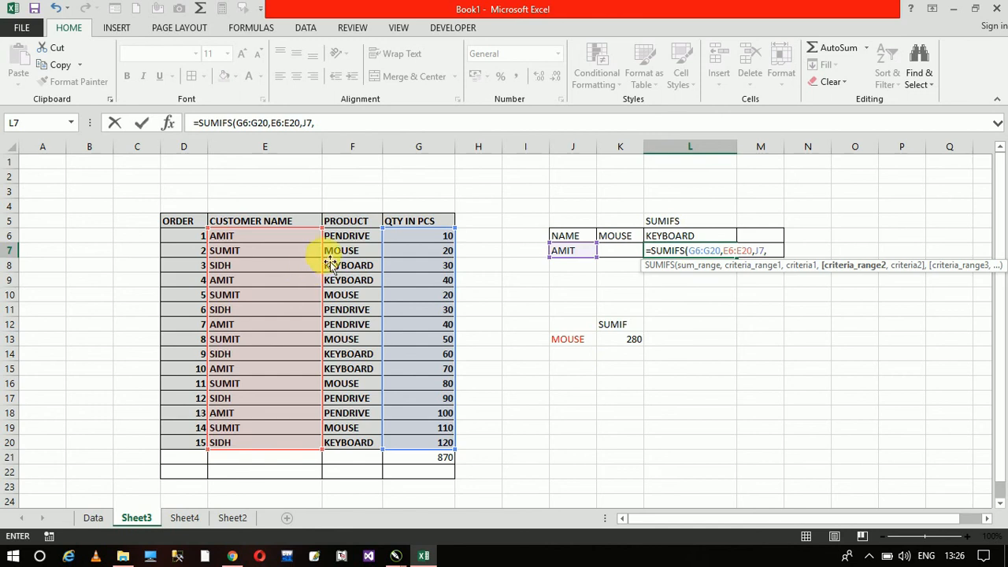
pyautogui.moveTo(347, 239); pyautogui.dragTo(370, 450)
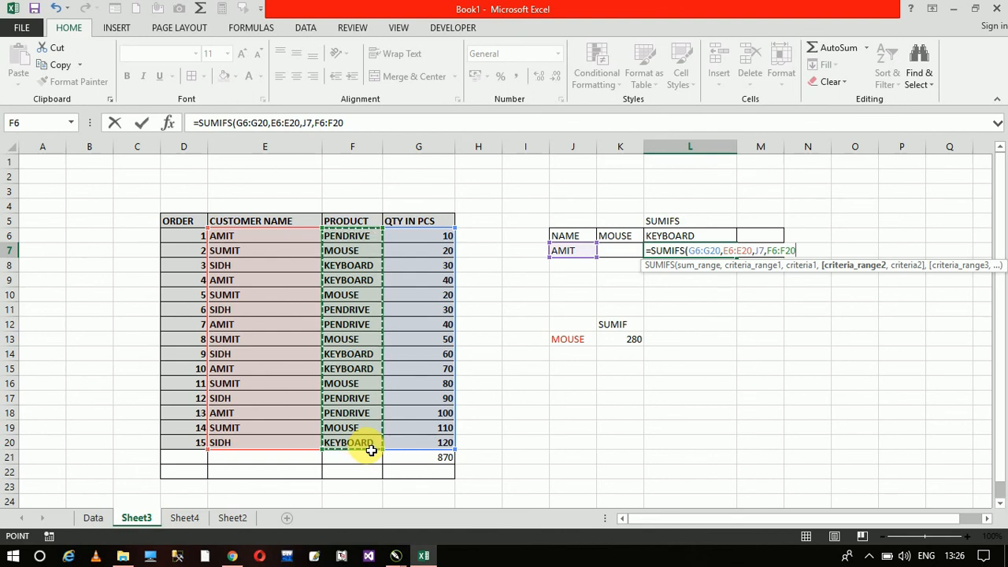
pyautogui.write(',')
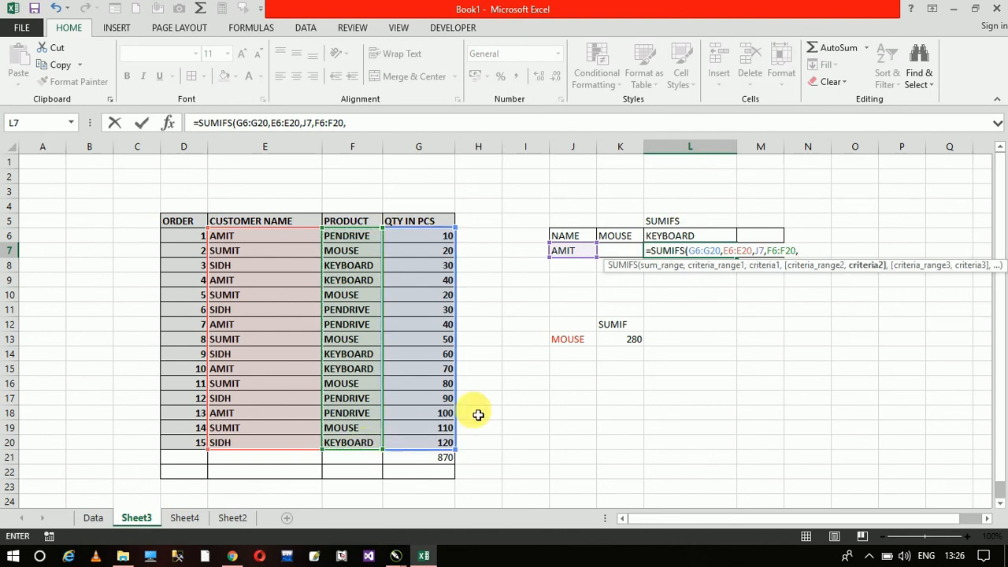
pyautogui.click(677, 242)
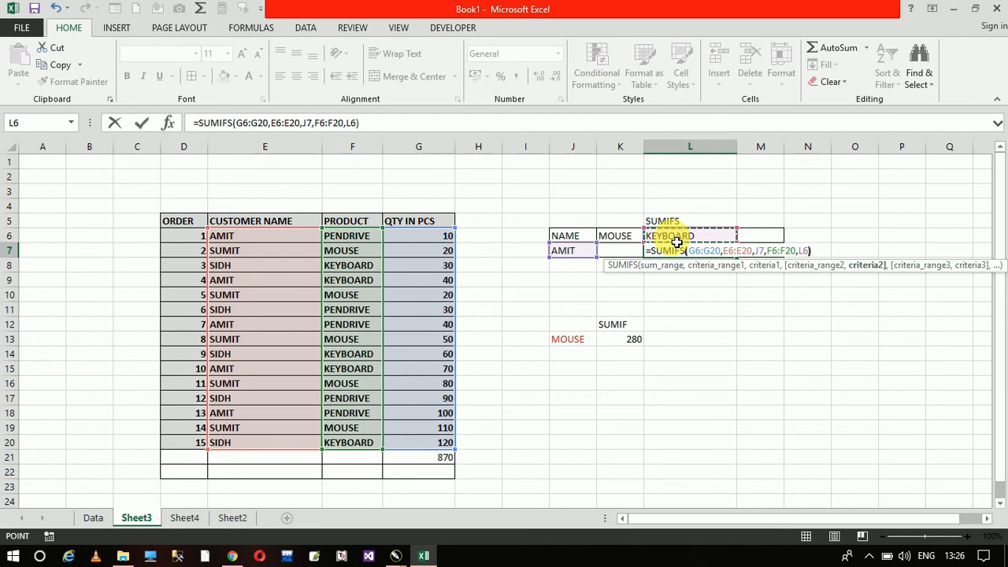
pyautogui.write(')')
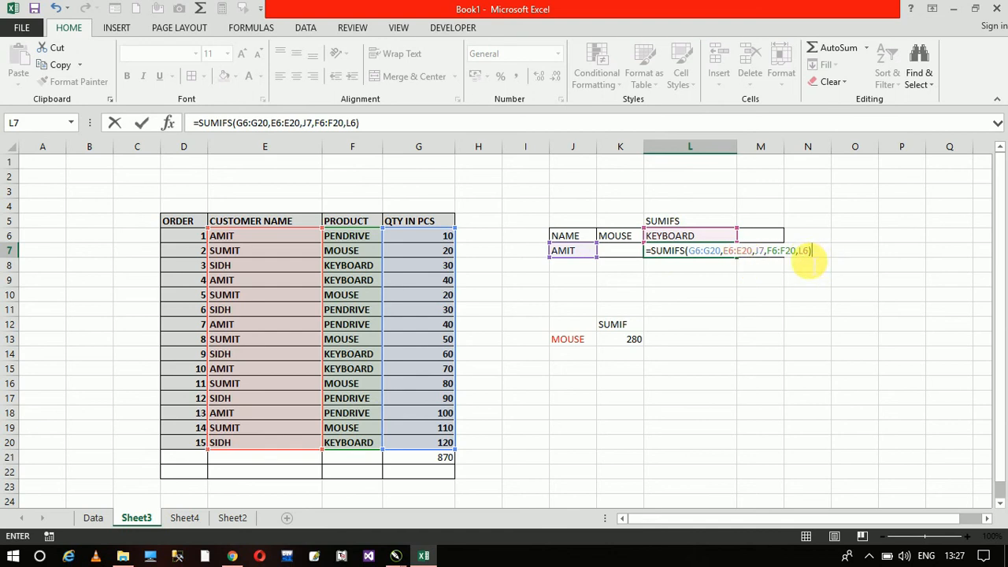
pyautogui.press('Return')
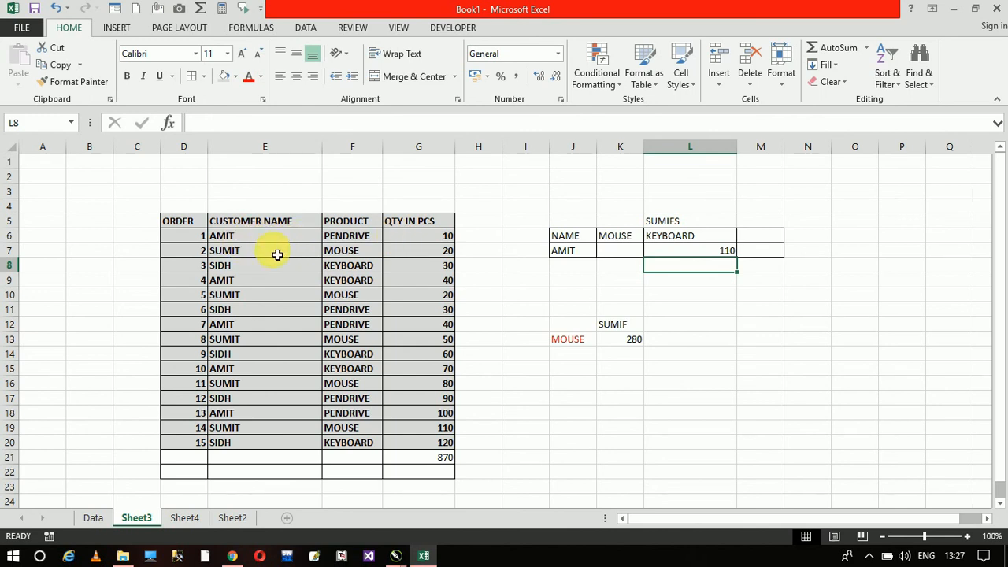
# - Check the SUMIFS total against the customer's KEYBOARD rows, orders 4 and 10, in the order table
pyautogui.click(354, 278)
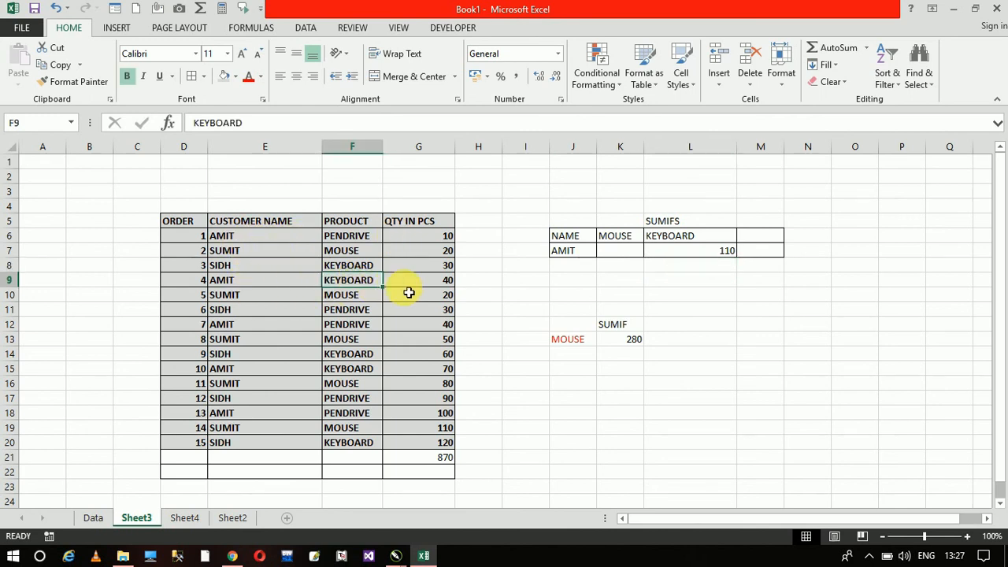
pyautogui.click(438, 285)
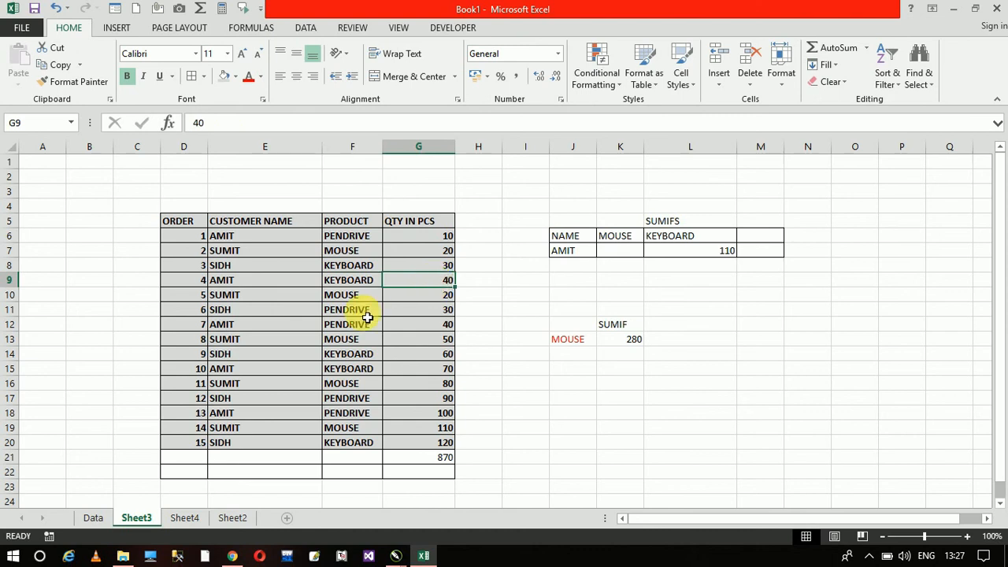
pyautogui.click(445, 370)
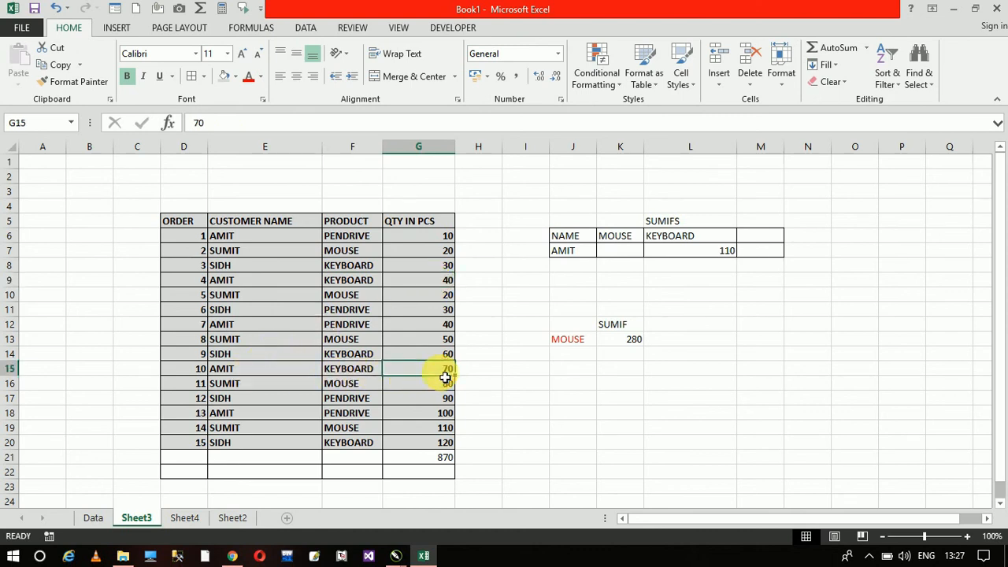